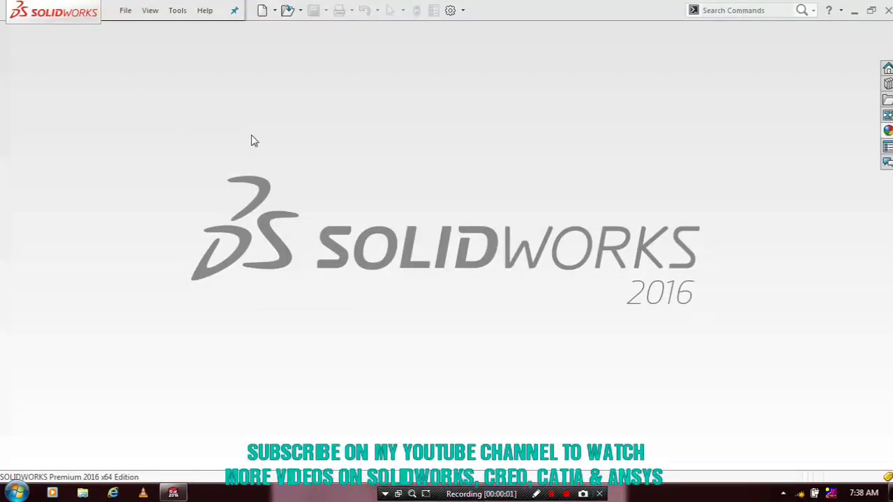
Create a new assembly and load the slot m1 part from Documents into it
{"action": "key", "text": "ctrl+n"}
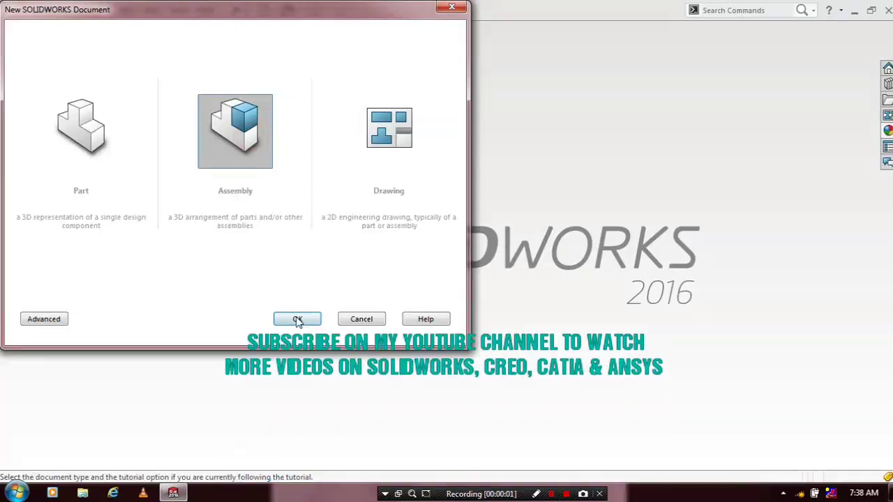
{"action": "left_click", "coordinate": [297, 320]}
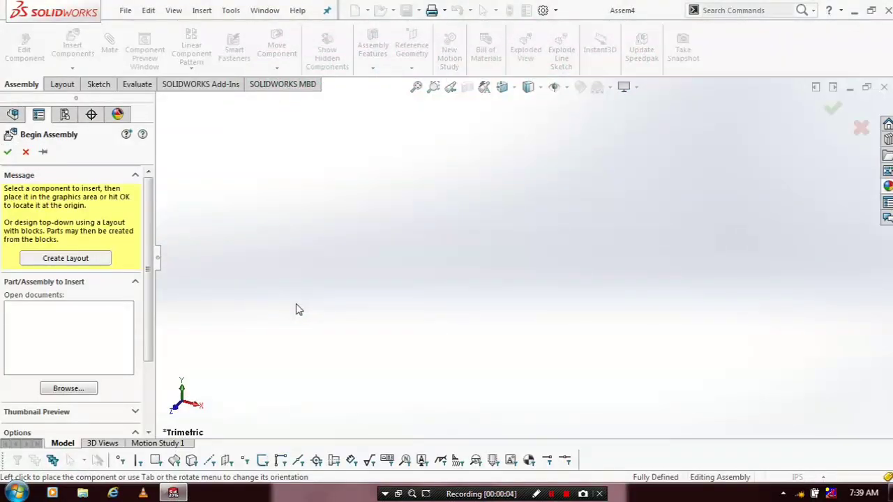
{"action": "left_click", "coordinate": [70, 389]}
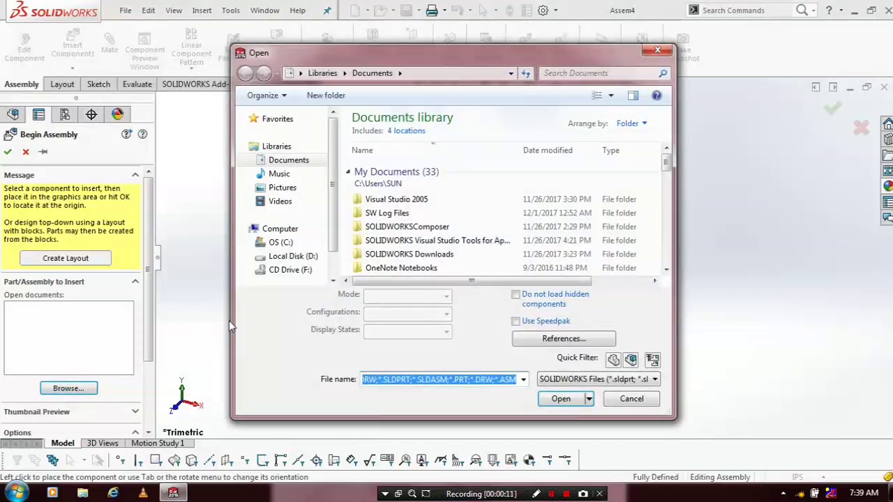
{"action": "left_click_drag", "start_coordinate": [664, 164], "coordinate": [665, 193]}
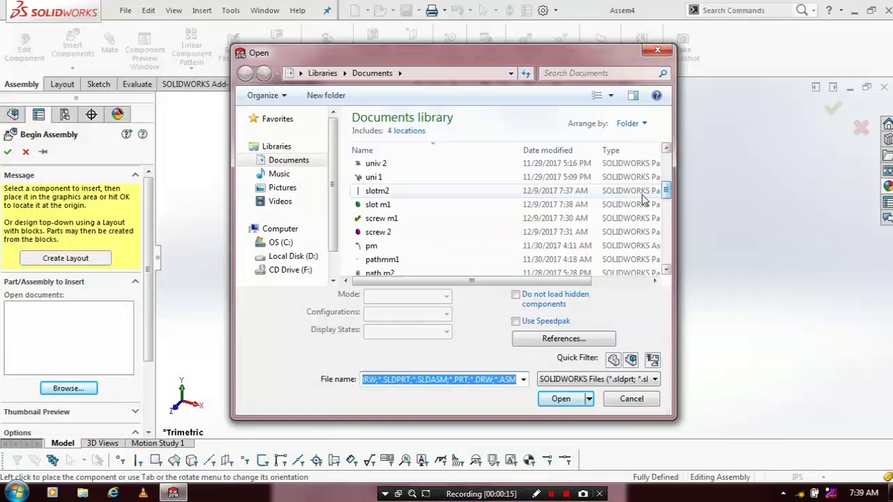
{"action": "left_click", "coordinate": [407, 205]}
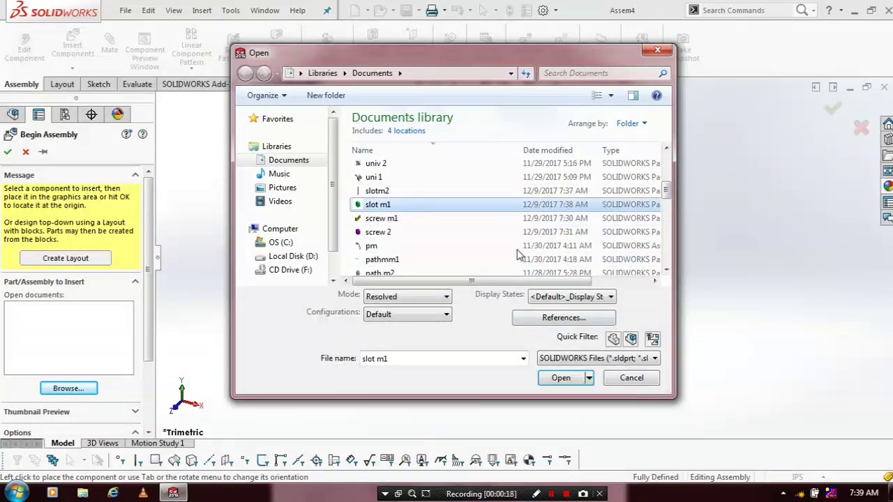
{"action": "key", "text": "Return"}
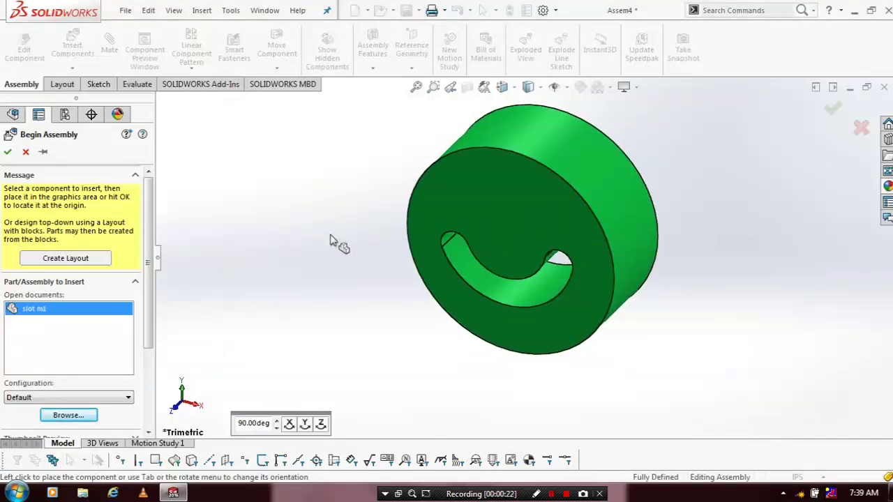
Place the slot m1 disc, then insert the slotm2 pin to its left
{"action": "left_click", "coordinate": [334, 241]}
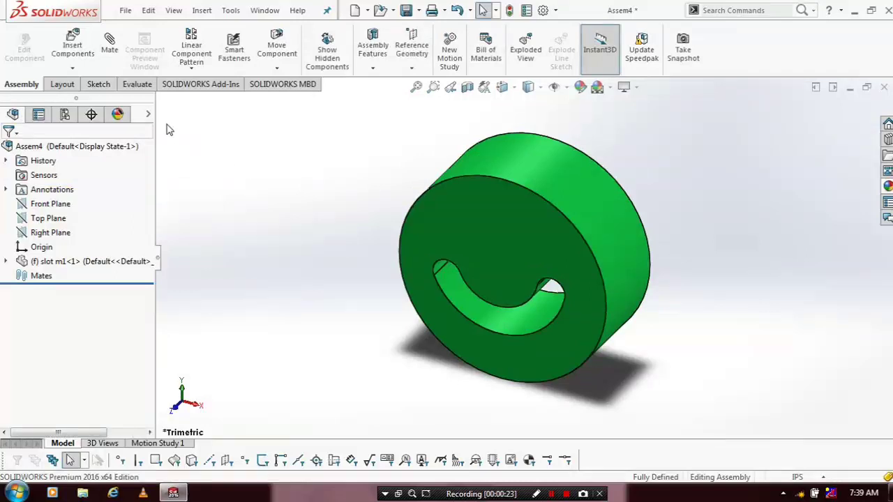
{"action": "left_click", "coordinate": [83, 73]}
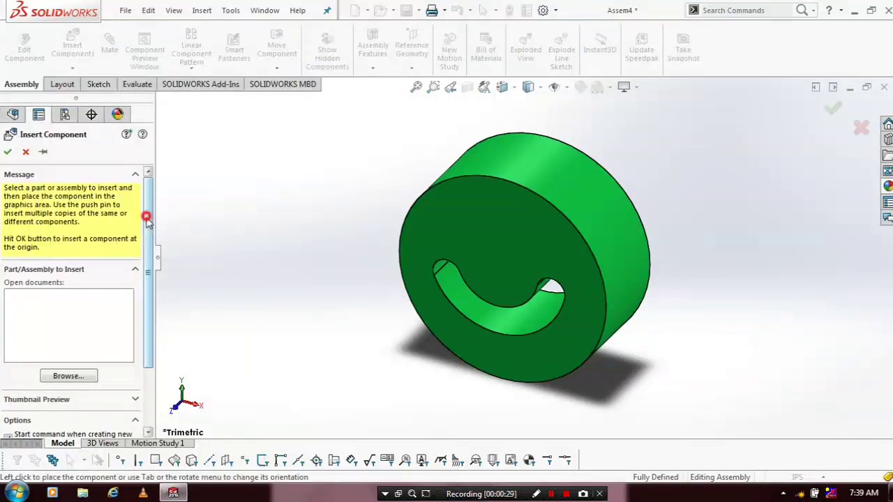
{"action": "left_click_drag", "start_coordinate": [143, 215], "coordinate": [155, 284]}
{"action": "left_click", "coordinate": [77, 293]}
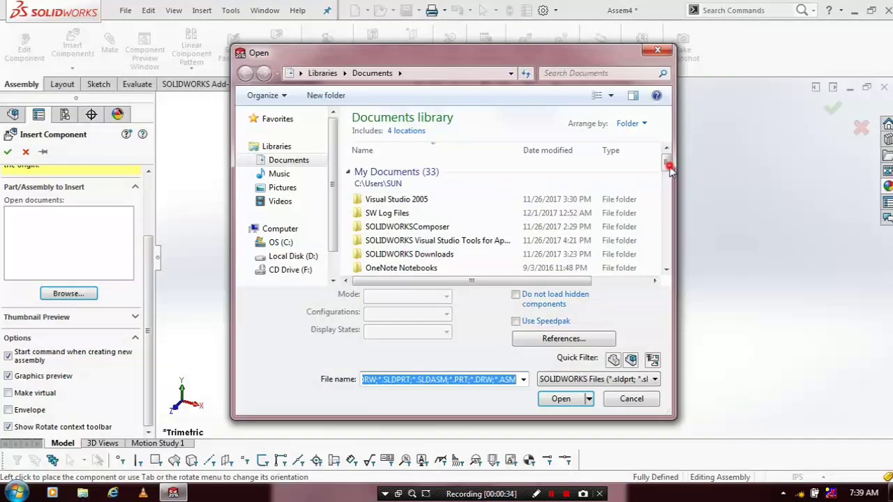
{"action": "left_click_drag", "start_coordinate": [668, 170], "coordinate": [667, 197]}
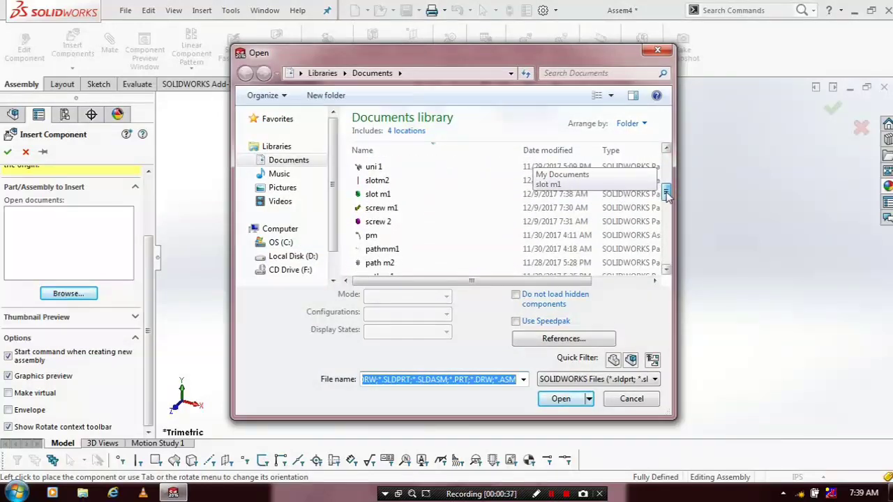
{"action": "left_click_drag", "start_coordinate": [667, 195], "coordinate": [667, 198]}
{"action": "left_click", "coordinate": [481, 176]}
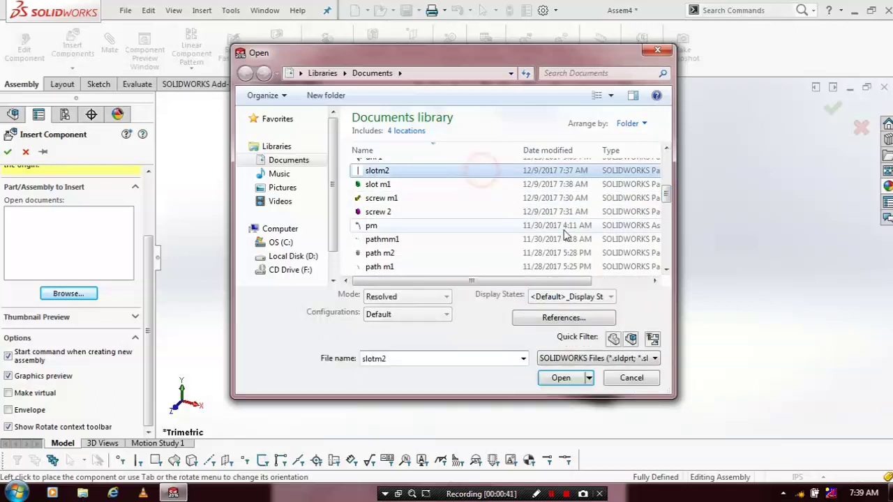
{"action": "left_click", "coordinate": [560, 376]}
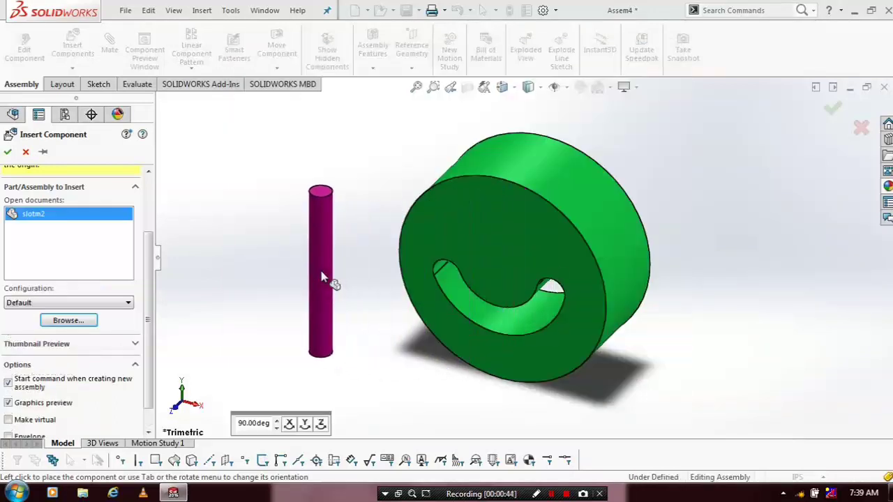
{"action": "left_click", "coordinate": [329, 274]}
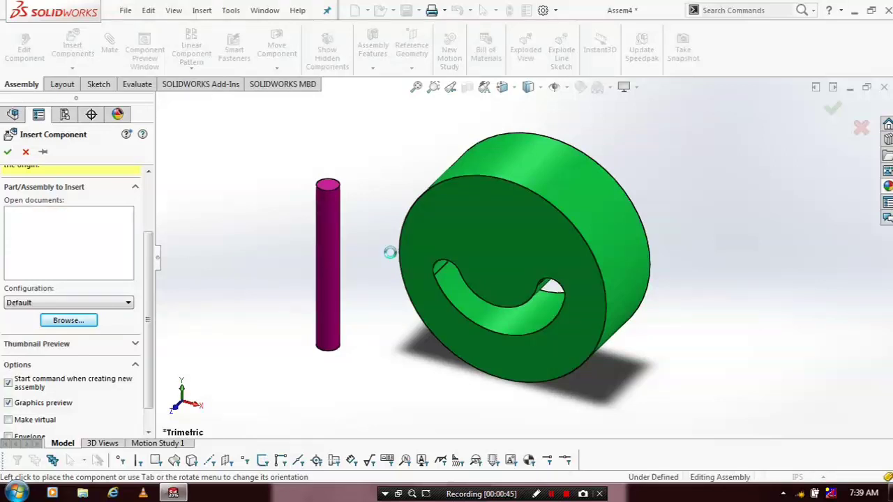
{"action": "middle_click_drag", "start_coordinate": [390, 252], "coordinate": [385, 229]}
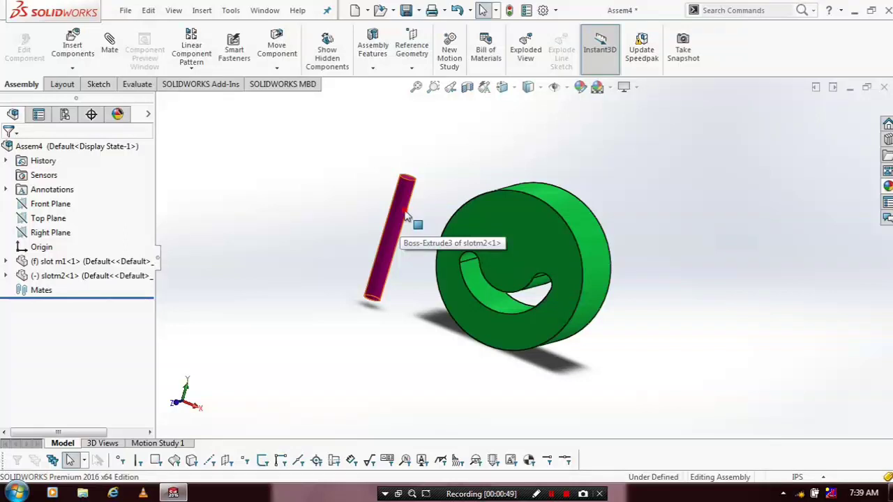
Drag the magenta pin further left of the green disc
{"action": "left_click", "coordinate": [406, 216]}
{"action": "mouse_move", "coordinate": [442, 167]}
{"action": "middle_mouse_down"}
{"action": "mouse_move", "coordinate": [407, 180]}
{"action": "mouse_move", "coordinate": [413, 211]}
{"action": "middle_mouse_up"}
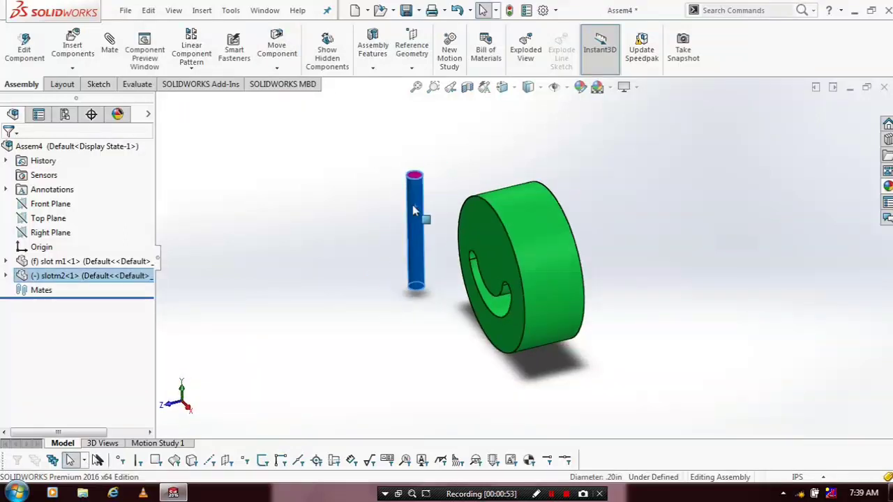
{"action": "left_click_drag", "start_coordinate": [413, 211], "coordinate": [382, 218]}
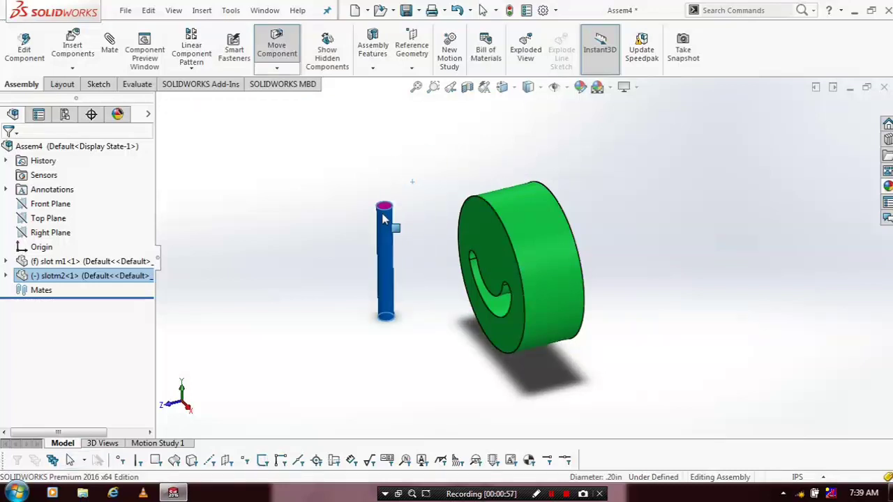
{"action": "left_click", "coordinate": [314, 186]}
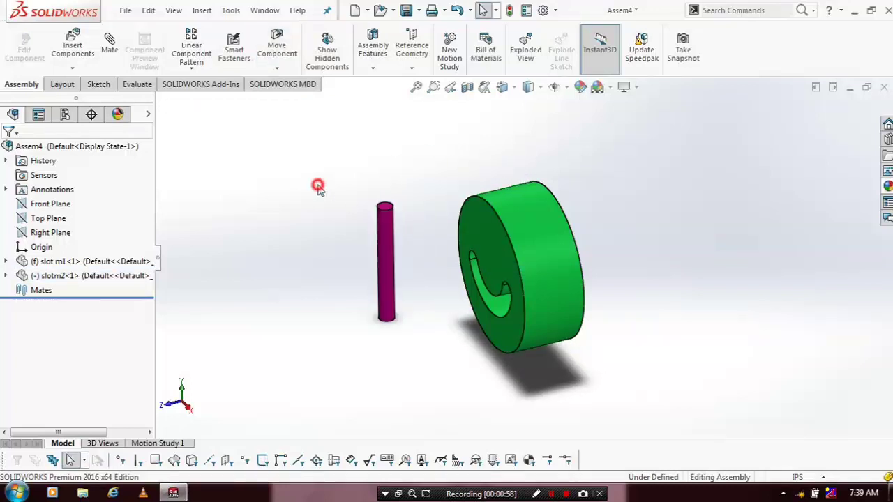
{"action": "middle_click_drag", "start_coordinate": [300, 122], "coordinate": [279, 98]}
Rotate the pin into a tilted orientation beside the disc's slot
{"action": "left_click", "coordinate": [276, 68]}
{"action": "left_click", "coordinate": [301, 99]}
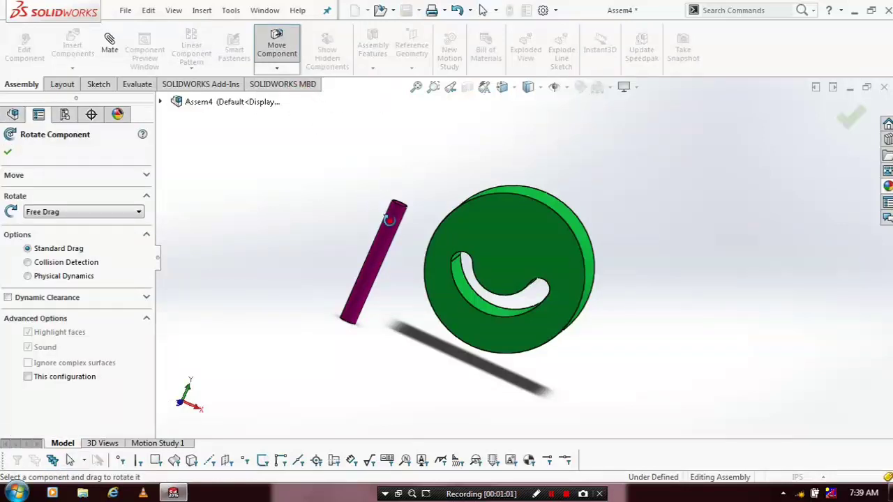
{"action": "left_click_drag", "start_coordinate": [389, 220], "coordinate": [423, 193]}
{"action": "middle_click_drag", "start_coordinate": [423, 193], "coordinate": [369, 171]}
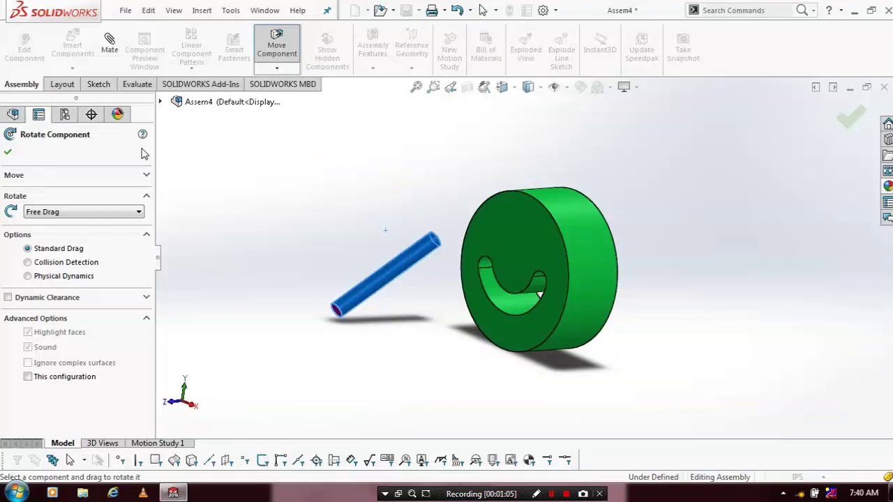
{"action": "key", "text": "Return"}
{"action": "mouse_move", "coordinate": [281, 196]}
{"action": "middle_mouse_down"}
{"action": "mouse_move", "coordinate": [356, 193]}
{"action": "mouse_move", "coordinate": [331, 210]}
{"action": "middle_mouse_up"}
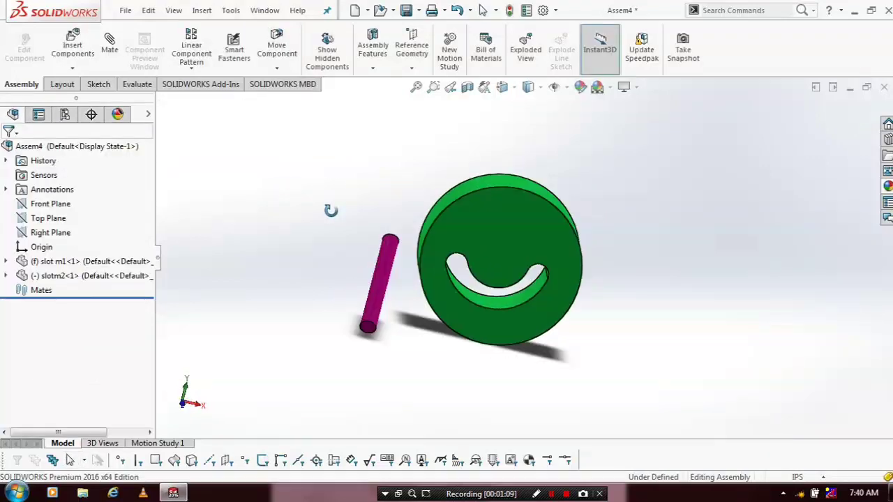
{"action": "key", "text": "Escape"}
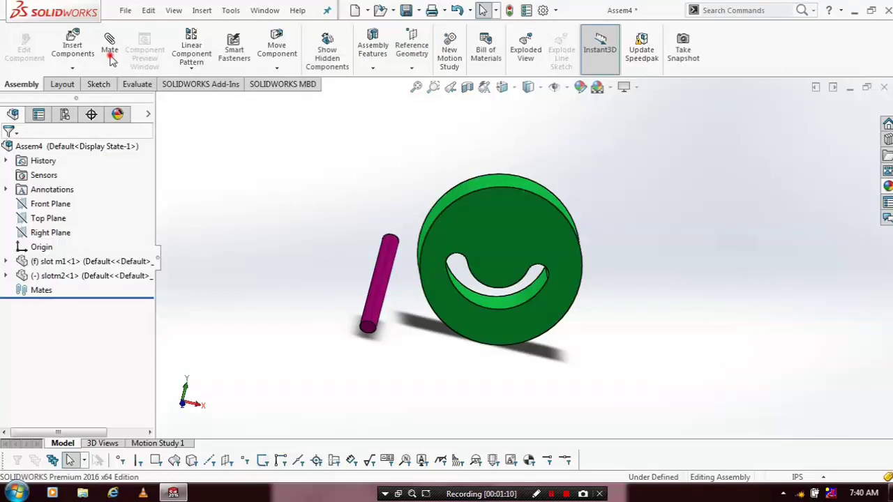
Start a new mate and choose Slot from the Mechanical Mates types
{"action": "left_click", "coordinate": [109, 52]}
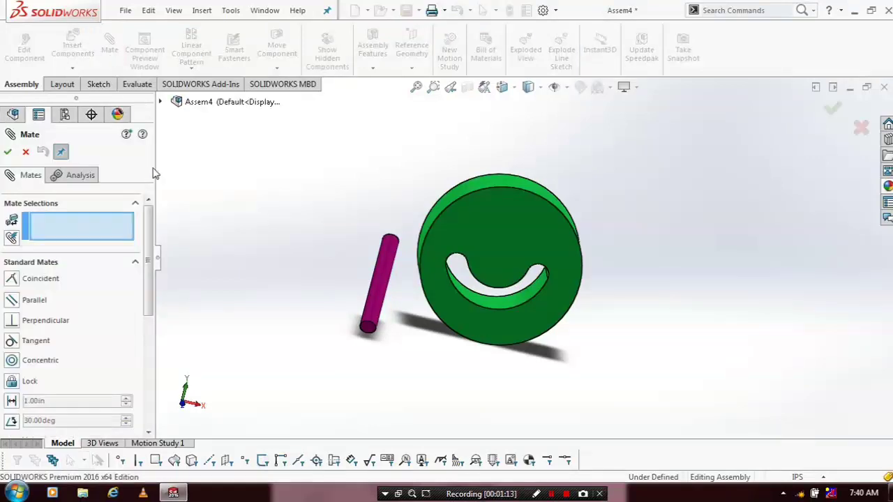
{"action": "left_click_drag", "start_coordinate": [152, 247], "coordinate": [153, 328]}
{"action": "left_click", "coordinate": [135, 320]}
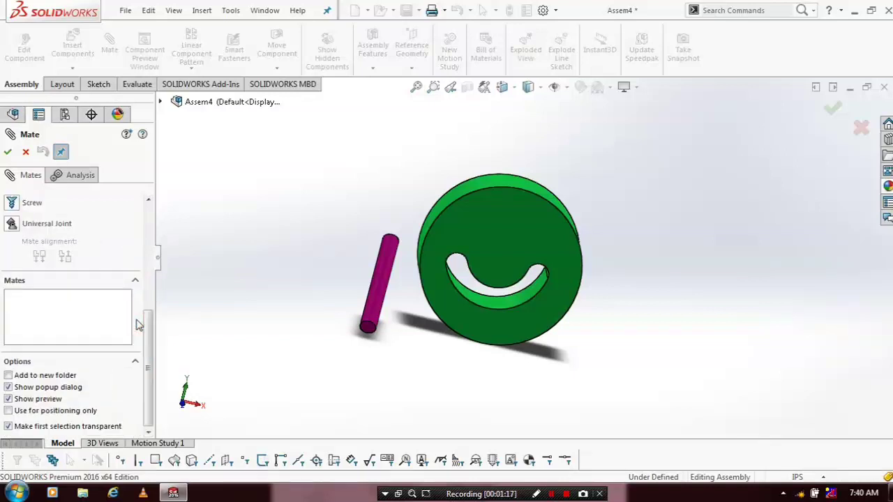
{"action": "left_click_drag", "start_coordinate": [145, 323], "coordinate": [143, 252]}
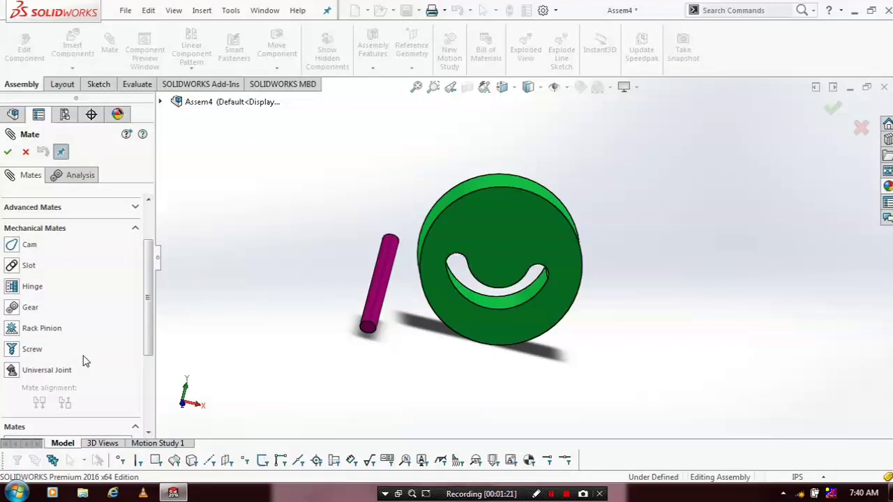
{"action": "left_click", "coordinate": [21, 271]}
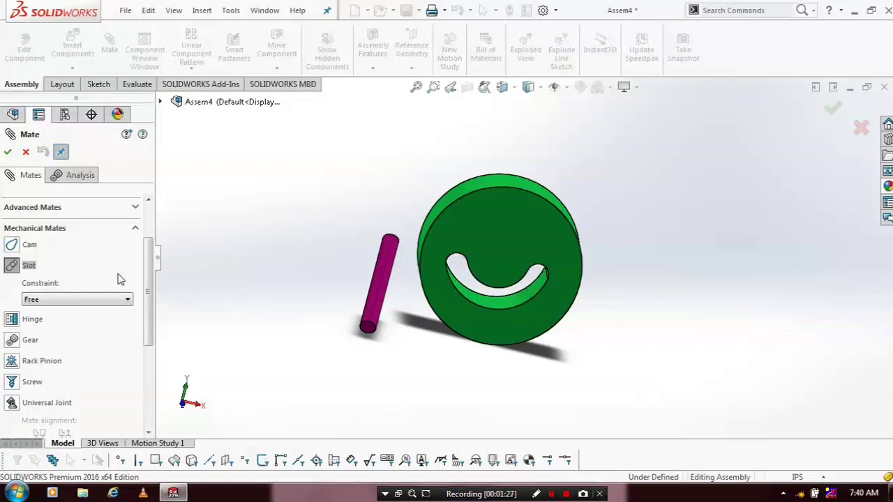
Select the pin's cylindrical face and the slot's inner face for the slot mate
{"action": "left_click_drag", "start_coordinate": [149, 279], "coordinate": [150, 253]}
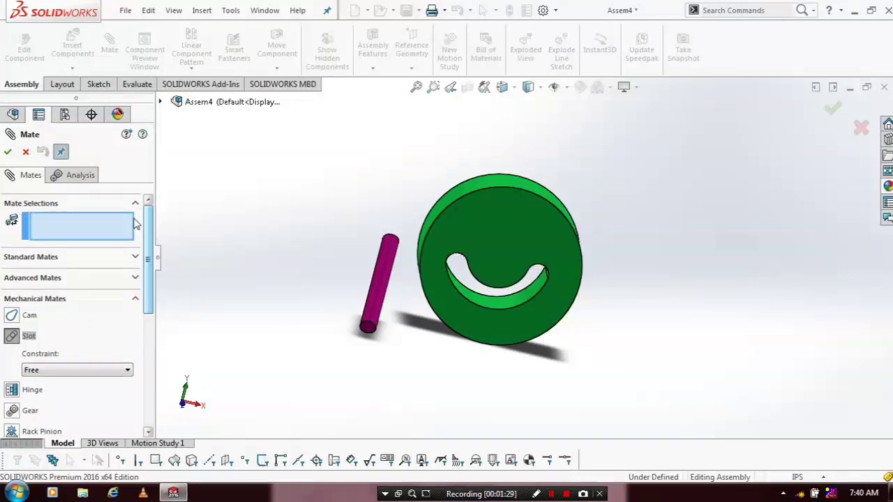
{"action": "left_click", "coordinate": [82, 218]}
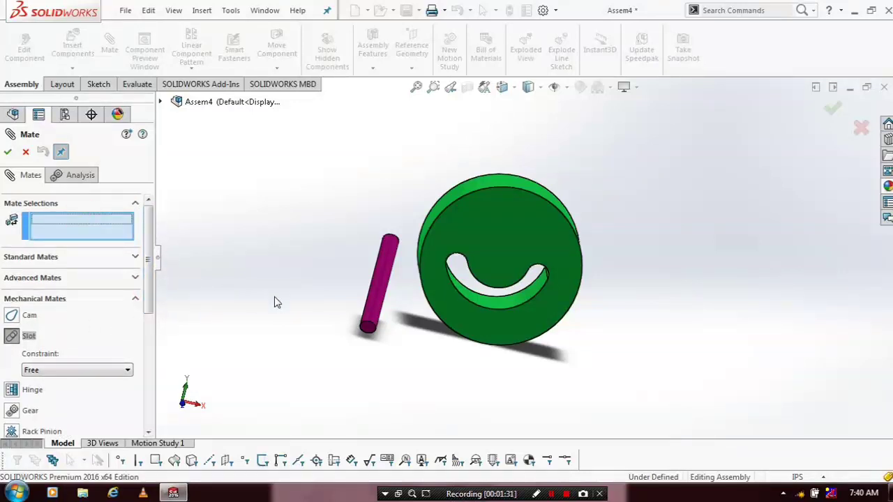
{"action": "scroll", "coordinate": [322, 298], "scroll_direction": "down", "scroll_amount": 2}
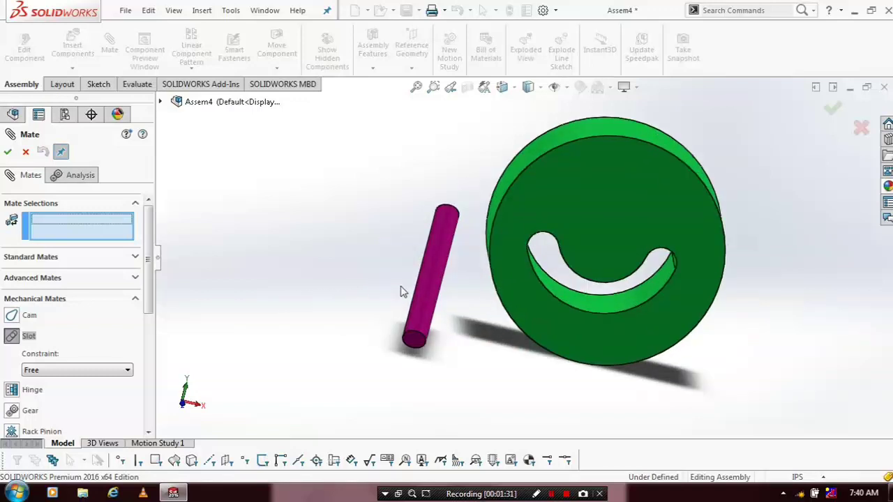
{"action": "left_click", "coordinate": [427, 282]}
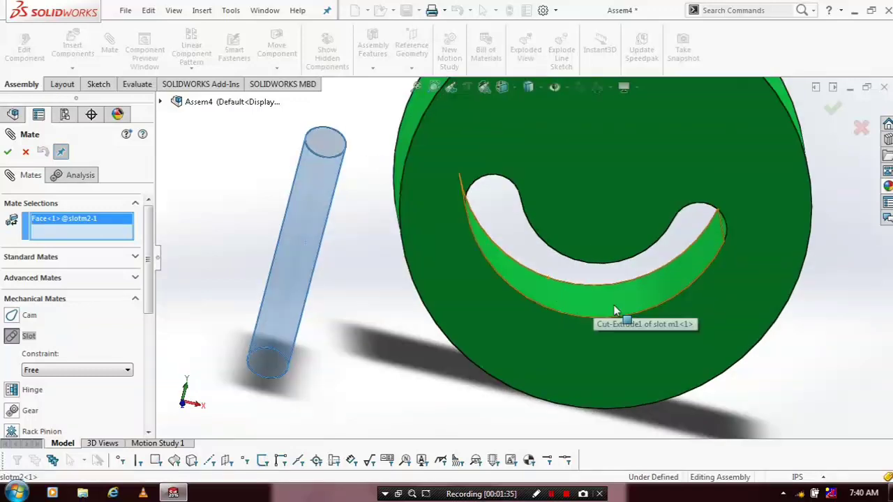
{"action": "scroll", "coordinate": [607, 296], "scroll_direction": "down", "scroll_amount": 2}
{"action": "left_click", "coordinate": [630, 292]}
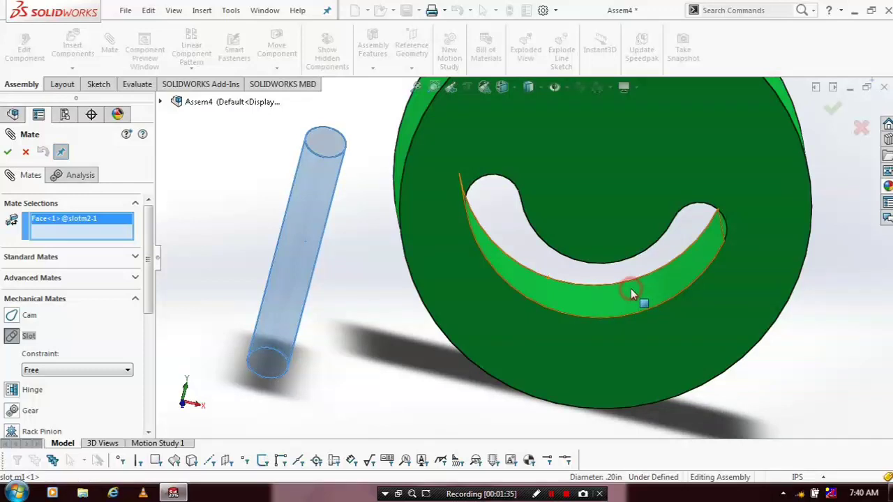
Review the slot mate preview with its constraint left at Free
{"action": "scroll", "coordinate": [631, 287], "scroll_direction": "up", "scroll_amount": 3}
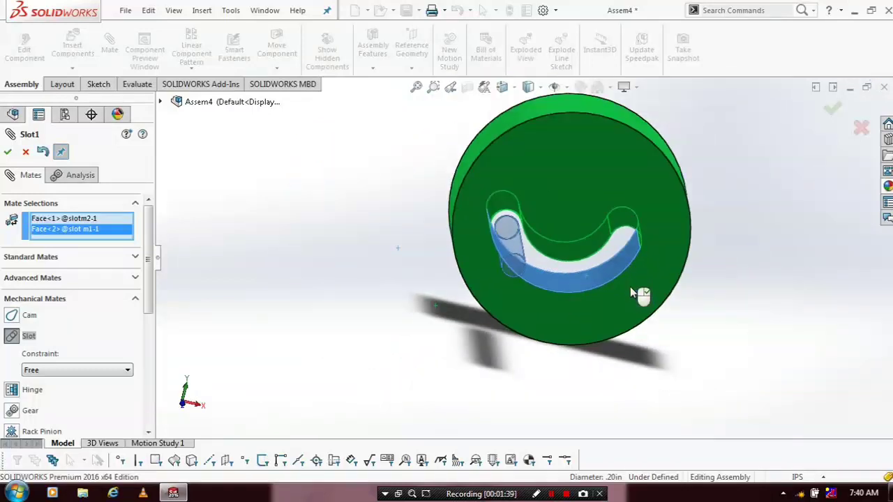
{"action": "scroll", "coordinate": [637, 293], "scroll_direction": "up", "scroll_amount": 2}
{"action": "middle_click_drag", "start_coordinate": [661, 302], "coordinate": [630, 292]}
{"action": "scroll", "coordinate": [652, 249], "scroll_direction": "down", "scroll_amount": 3}
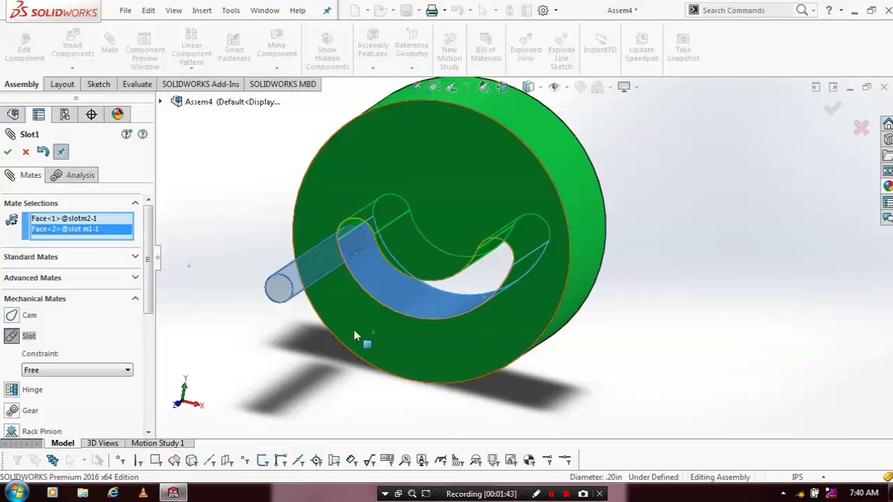
{"action": "left_click", "coordinate": [147, 278]}
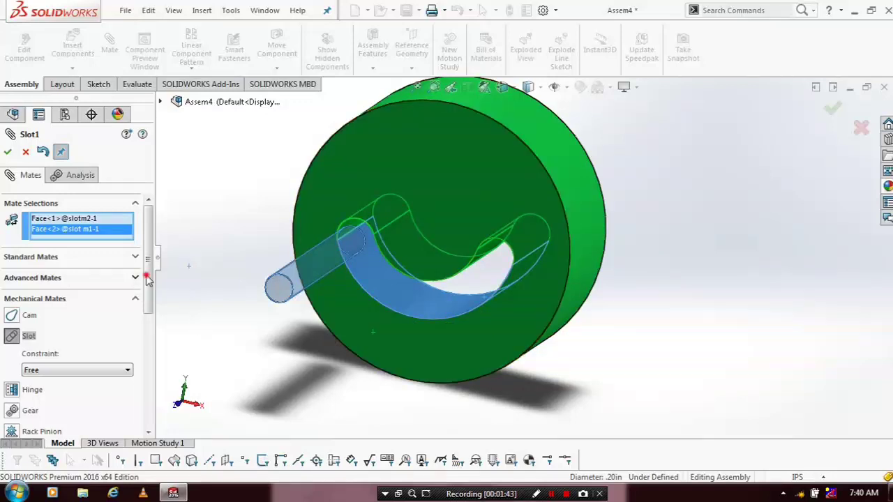
{"action": "mouse_move", "coordinate": [147, 279]}
{"action": "left_mouse_down"}
{"action": "mouse_move", "coordinate": [161, 314]}
{"action": "mouse_move", "coordinate": [160, 282]}
{"action": "left_mouse_up"}
{"action": "mouse_move", "coordinate": [301, 276]}
{"action": "left_mouse_down"}
{"action": "mouse_move", "coordinate": [335, 287]}
{"action": "mouse_move", "coordinate": [122, 315]}
{"action": "left_mouse_up"}
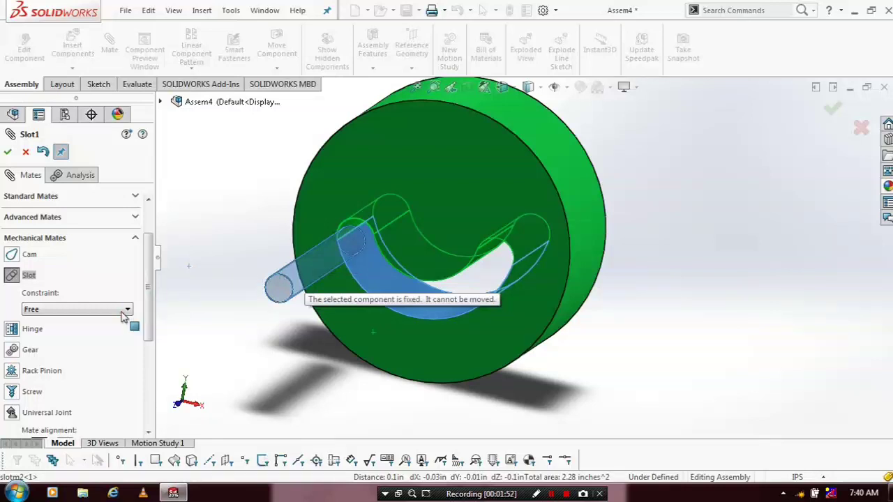
Set the slot constraint to Center in Slot and reselect the pin face
{"action": "left_click", "coordinate": [123, 315]}
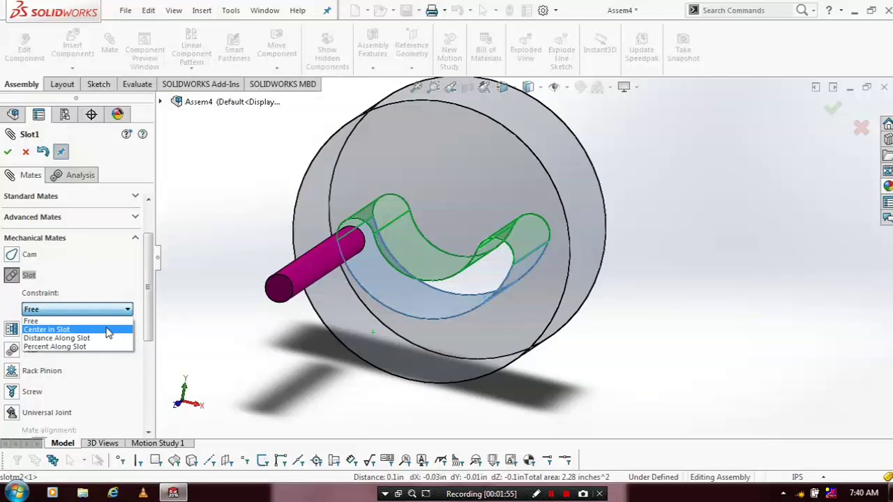
{"action": "left_click", "coordinate": [108, 329]}
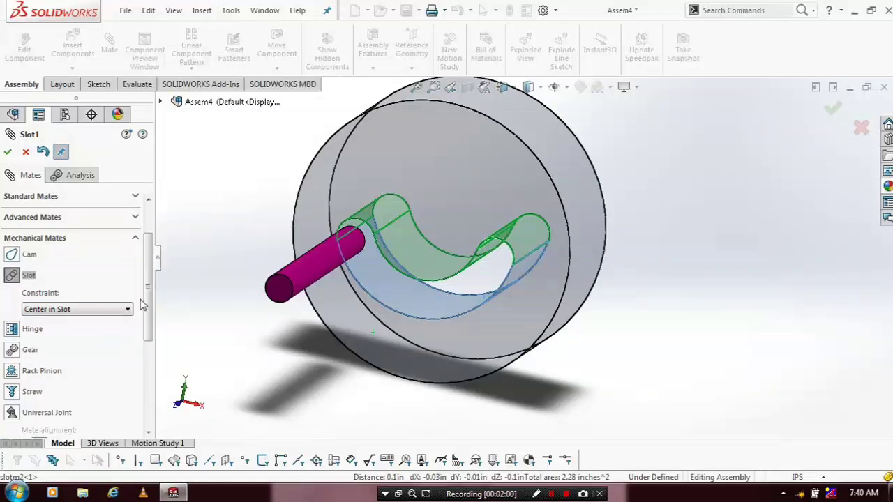
{"action": "left_click_drag", "start_coordinate": [148, 297], "coordinate": [148, 375]}
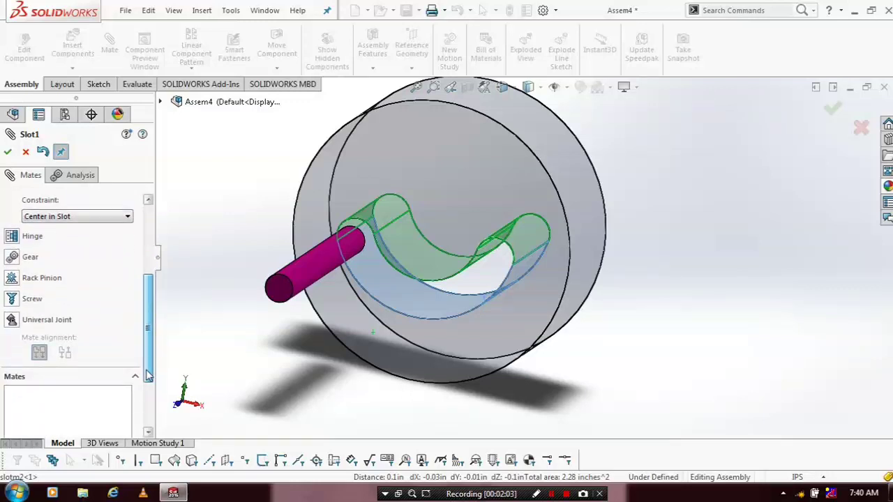
{"action": "scroll", "coordinate": [149, 375], "scroll_direction": "up", "scroll_amount": 5}
{"action": "scroll", "coordinate": [147, 265], "scroll_direction": "up", "scroll_amount": 1}
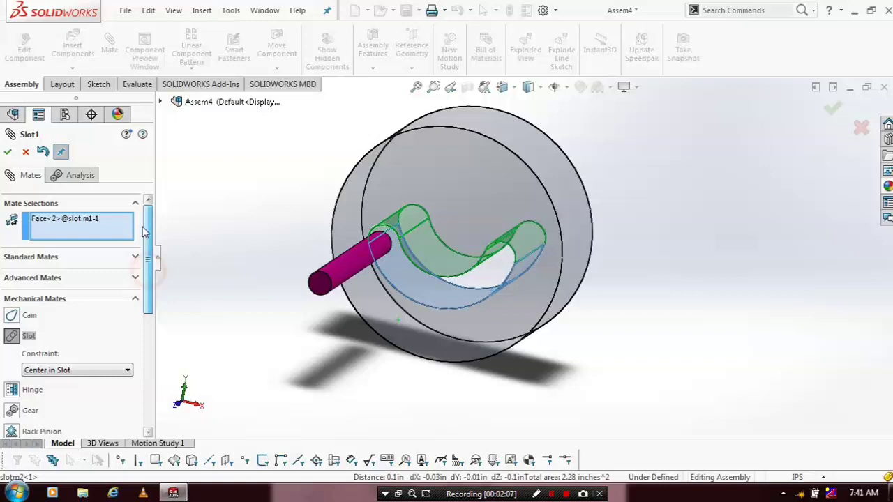
{"action": "left_click", "coordinate": [309, 296]}
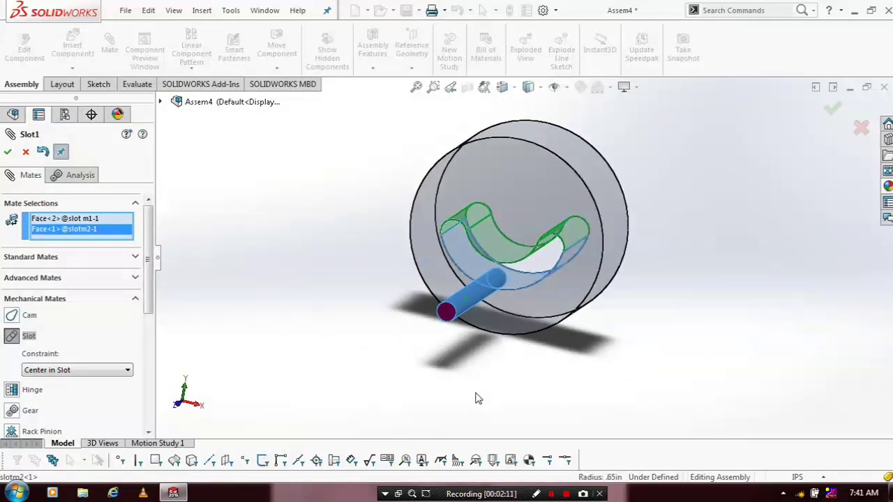
{"action": "middle_click_drag", "start_coordinate": [474, 396], "coordinate": [454, 253]}
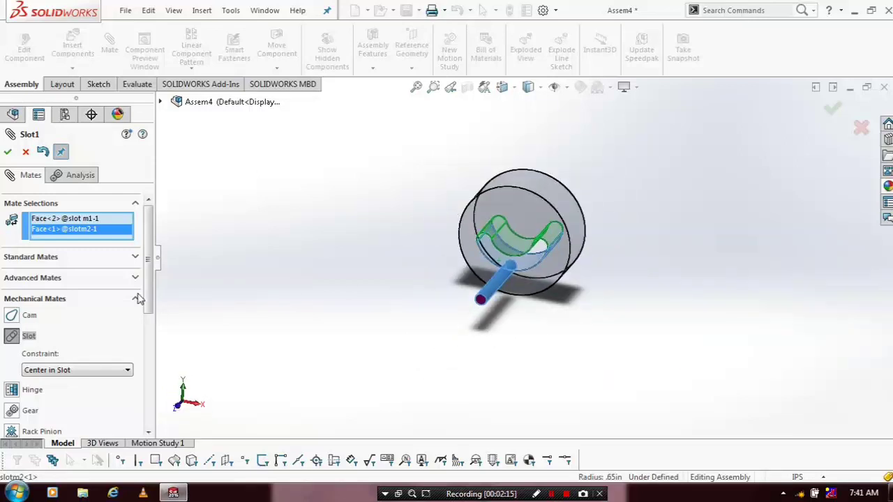
{"action": "scroll", "coordinate": [138, 299], "scroll_direction": "down", "scroll_amount": 3}
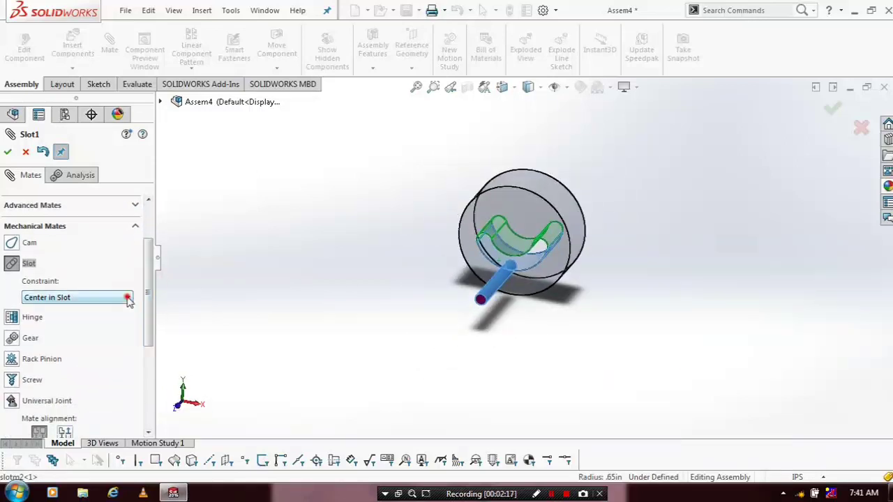
Constrain the pin at Distance Along Slot 1.10 in, with the dimension flipped
{"action": "left_click", "coordinate": [128, 298]}
{"action": "left_click", "coordinate": [116, 326]}
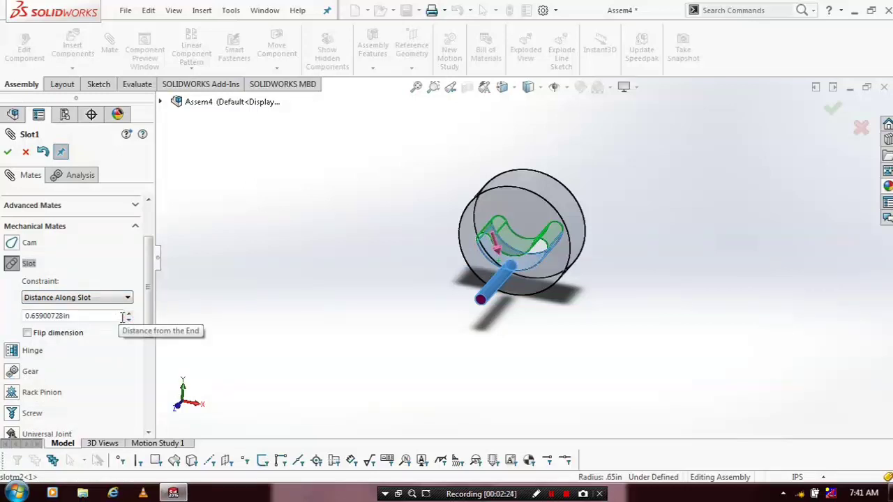
{"action": "left_click_drag", "start_coordinate": [122, 317], "coordinate": [11, 318]}
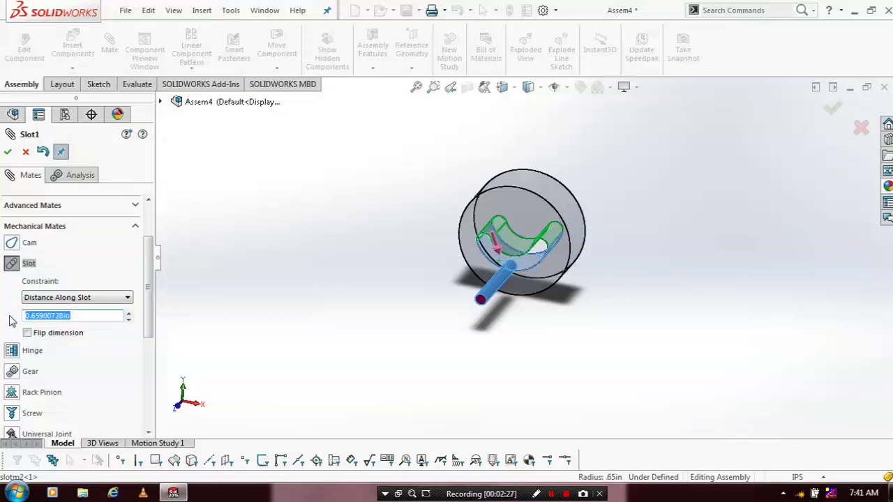
{"action": "type", "text": "0.8"}
{"action": "key", "text": "Return"}
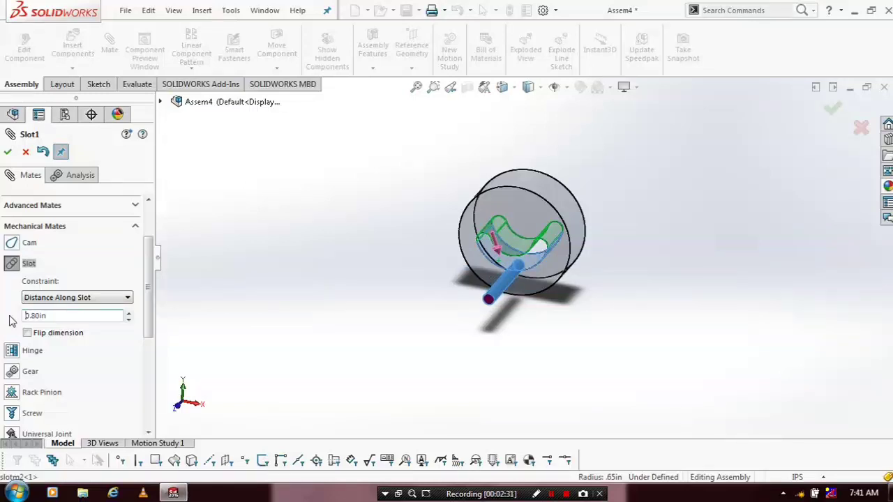
{"action": "left_click", "coordinate": [129, 315]}
{"action": "left_click", "coordinate": [129, 315]}
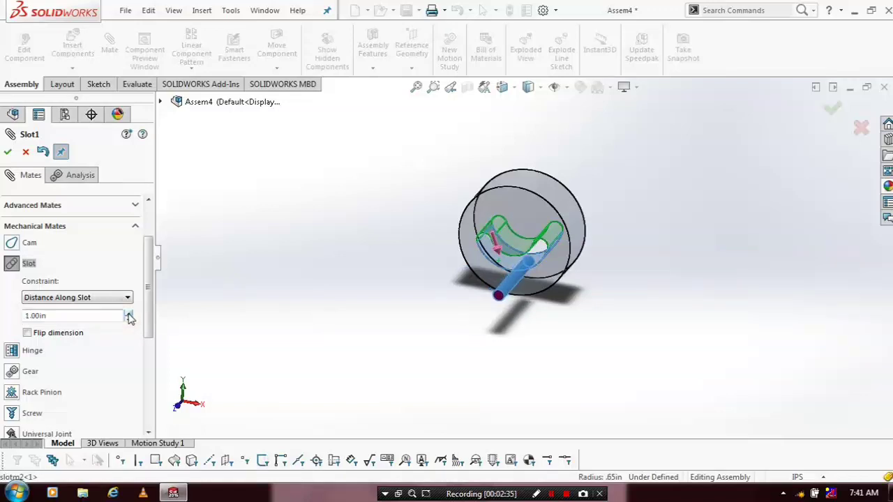
{"action": "left_click", "coordinate": [129, 315]}
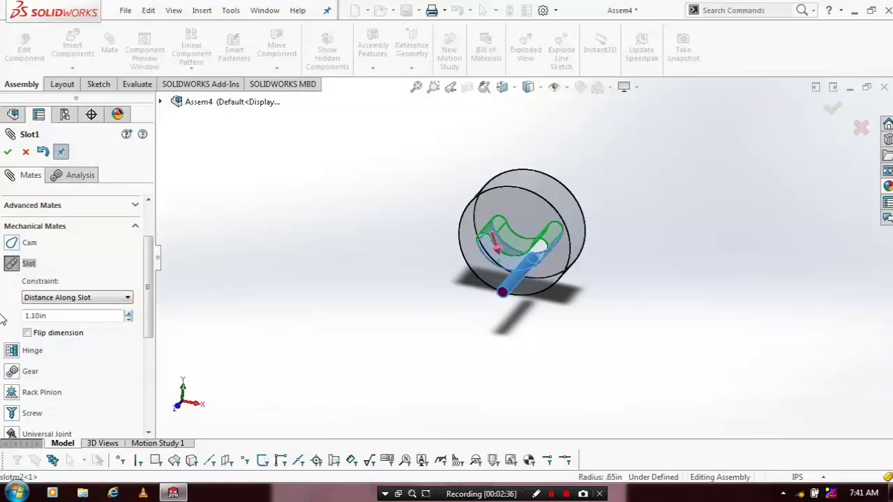
{"action": "key", "text": "f"}
{"action": "left_click", "coordinate": [27, 333]}
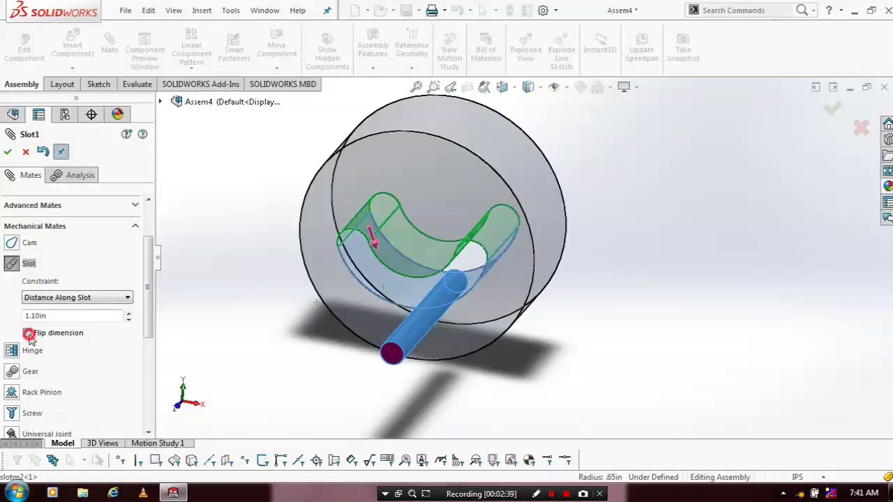
Switch the slot constraint to Percent Along Slot at 30%
{"action": "left_click", "coordinate": [112, 299]}
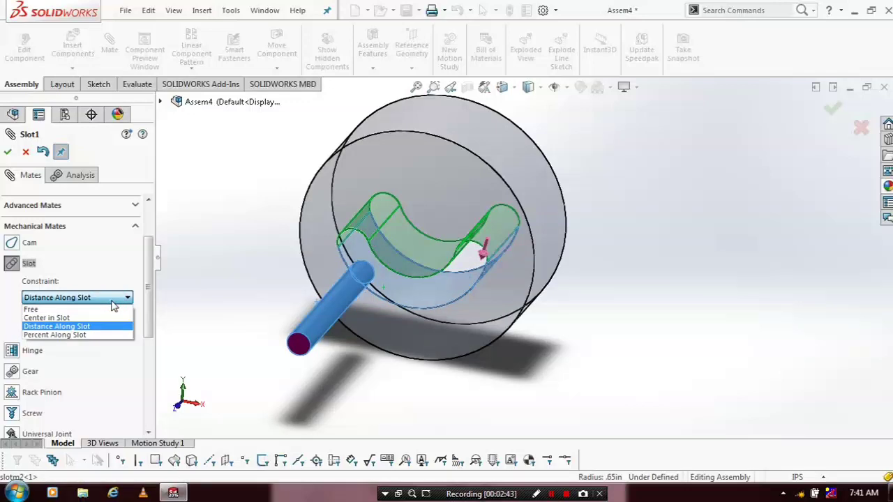
{"action": "left_click", "coordinate": [87, 335]}
{"action": "left_click_drag", "start_coordinate": [81, 316], "coordinate": [27, 315]}
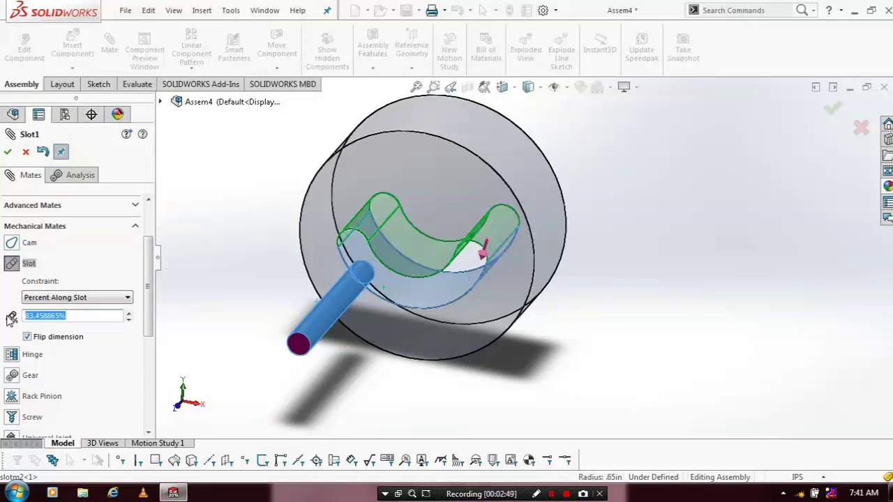
{"action": "type", "text": "5"}
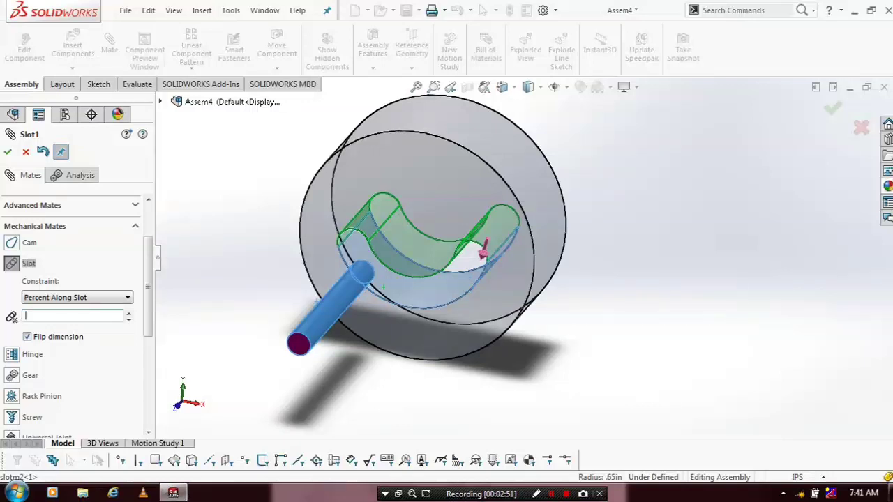
{"action": "type", "text": "50"}
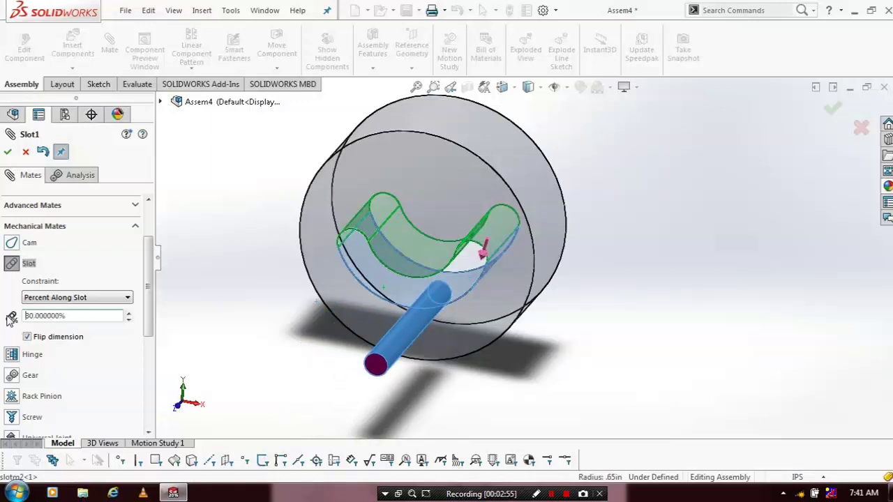
{"action": "left_click_drag", "start_coordinate": [152, 276], "coordinate": [149, 244]}
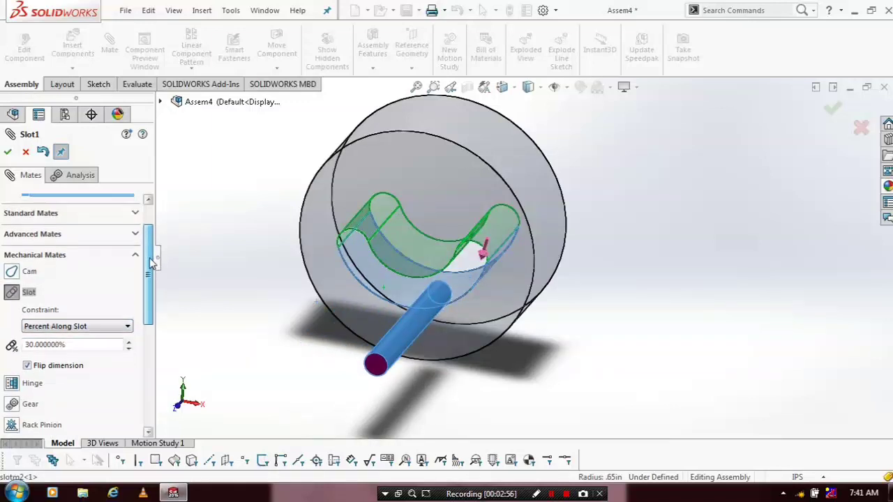
Accept the slot mate, close Mate, and fix the pin in place
{"action": "left_click", "coordinate": [7, 151]}
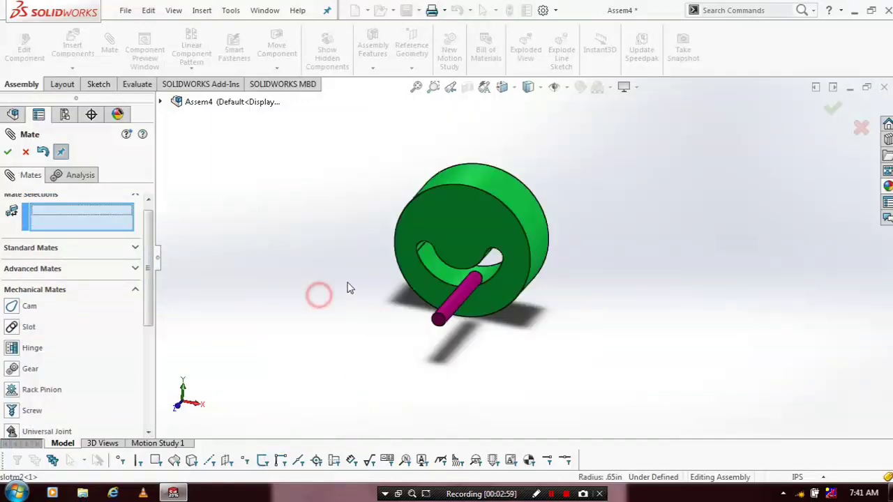
{"action": "middle_click_drag", "start_coordinate": [318, 295], "coordinate": [428, 247]}
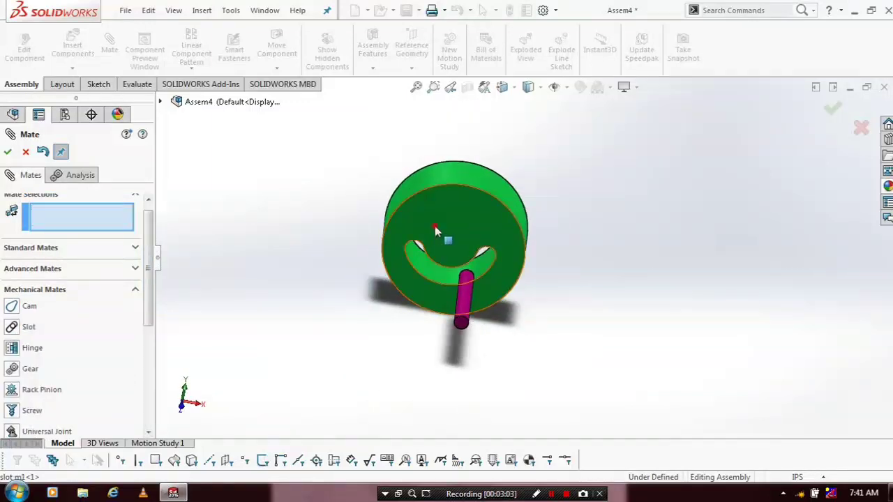
{"action": "left_click", "coordinate": [9, 152]}
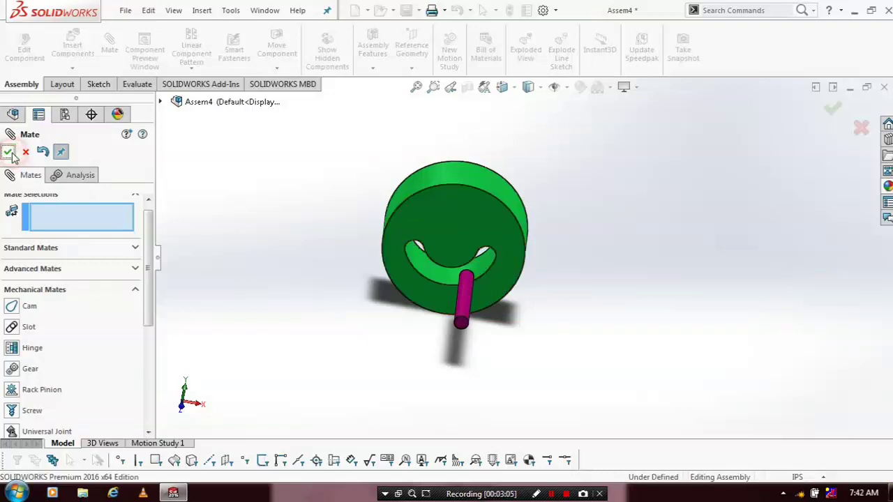
{"action": "mouse_move", "coordinate": [526, 327]}
{"action": "middle_mouse_down"}
{"action": "mouse_move", "coordinate": [537, 326]}
{"action": "mouse_move", "coordinate": [540, 295]}
{"action": "middle_mouse_up"}
{"action": "left_click", "coordinate": [409, 298]}
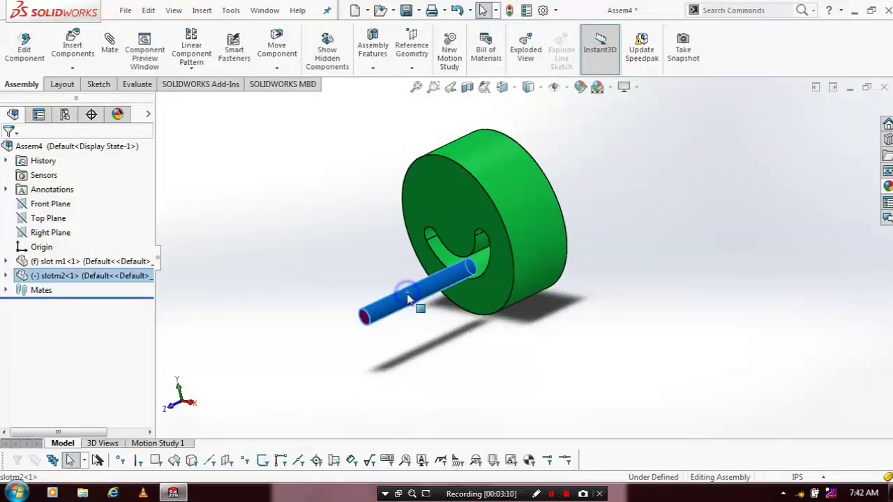
{"action": "left_click", "coordinate": [494, 324]}
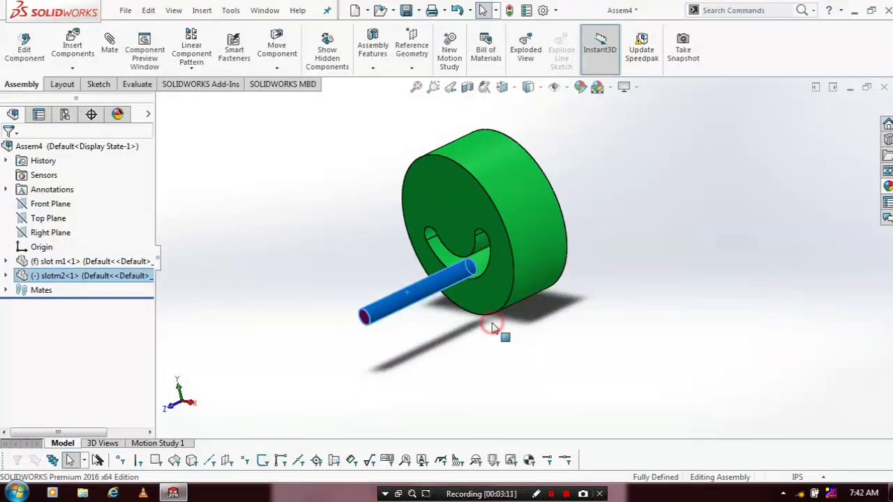
Set the green disc to Float and drag it to turn about its axis
{"action": "right_click", "coordinate": [504, 263]}
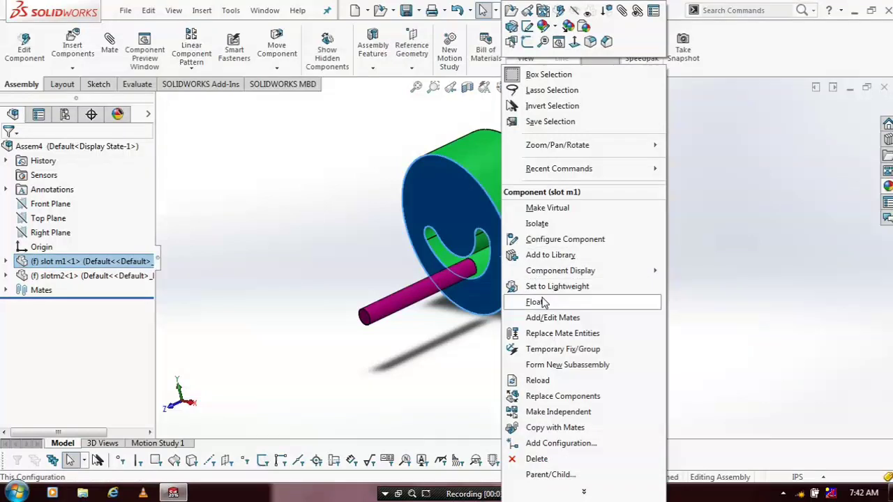
{"action": "left_click", "coordinate": [543, 301]}
{"action": "right_click_drag", "start_coordinate": [506, 260], "coordinate": [486, 311]}
{"action": "key", "text": "Escape"}
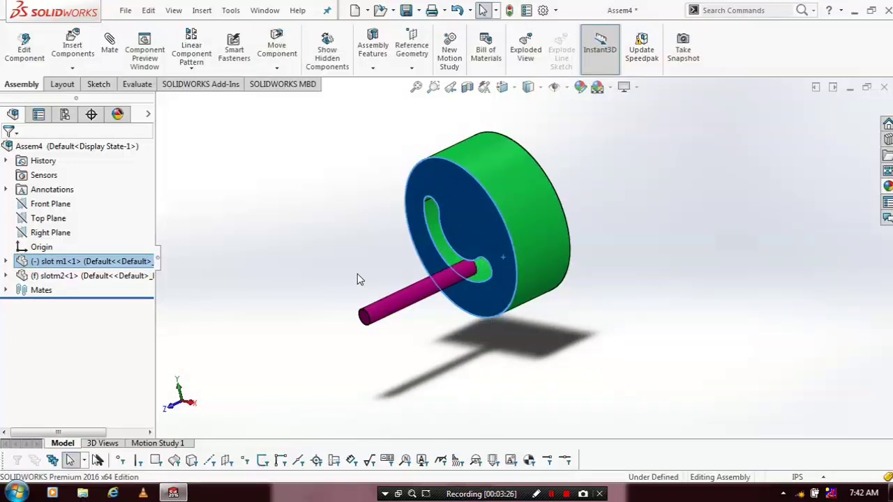
Spin the disc further so its slot travels around the fixed pin
{"action": "middle_click_drag", "start_coordinate": [357, 279], "coordinate": [444, 323]}
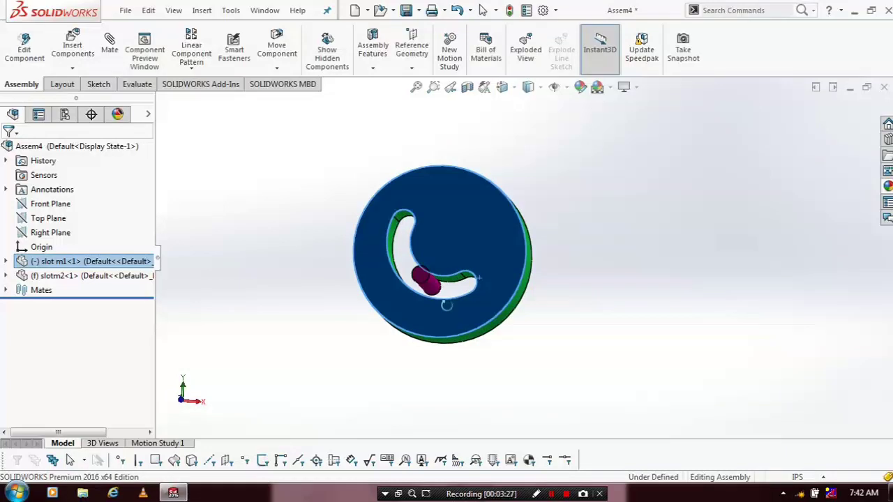
{"action": "mouse_move", "coordinate": [493, 291]}
{"action": "left_mouse_down"}
{"action": "mouse_move", "coordinate": [481, 220]}
{"action": "mouse_move", "coordinate": [449, 276]}
{"action": "mouse_move", "coordinate": [480, 215]}
{"action": "mouse_move", "coordinate": [454, 259]}
{"action": "mouse_move", "coordinate": [480, 193]}
{"action": "mouse_move", "coordinate": [454, 209]}
{"action": "mouse_move", "coordinate": [446, 240]}
{"action": "mouse_move", "coordinate": [498, 285]}
{"action": "left_mouse_up"}
{"action": "key", "text": "Escape"}
{"action": "mouse_move", "coordinate": [522, 309]}
{"action": "middle_mouse_down"}
{"action": "mouse_move", "coordinate": [454, 353]}
{"action": "mouse_move", "coordinate": [501, 307]}
{"action": "mouse_move", "coordinate": [566, 319]}
{"action": "mouse_move", "coordinate": [449, 329]}
{"action": "mouse_move", "coordinate": [522, 342]}
{"action": "mouse_move", "coordinate": [407, 285]}
{"action": "middle_mouse_up"}
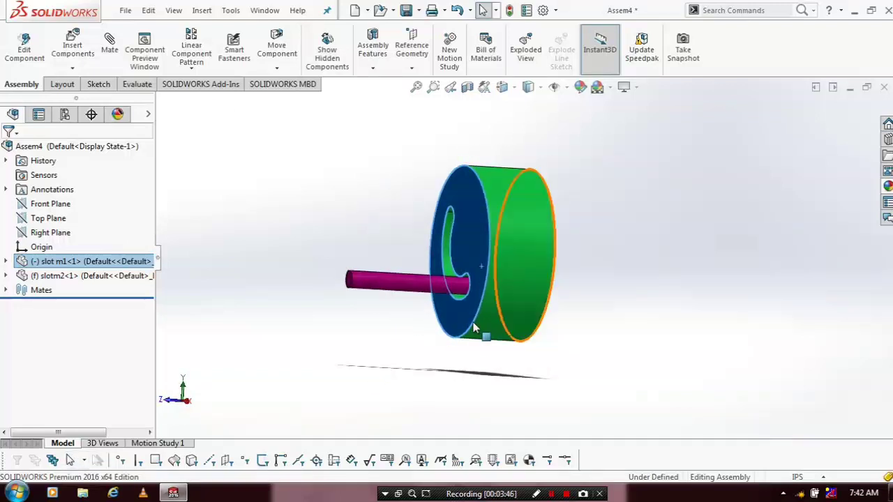
Activate Move Component from the Assembly tab dropdown for free dragging
{"action": "left_click", "coordinate": [276, 67]}
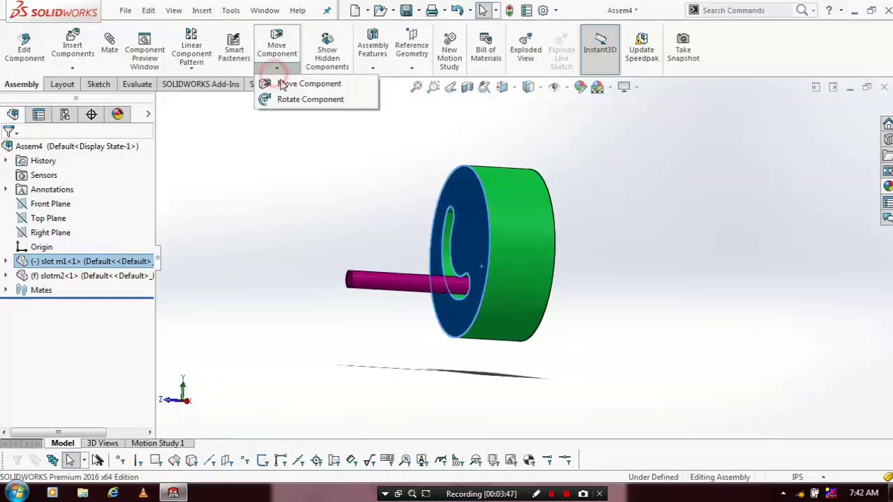
{"action": "left_click", "coordinate": [285, 82]}
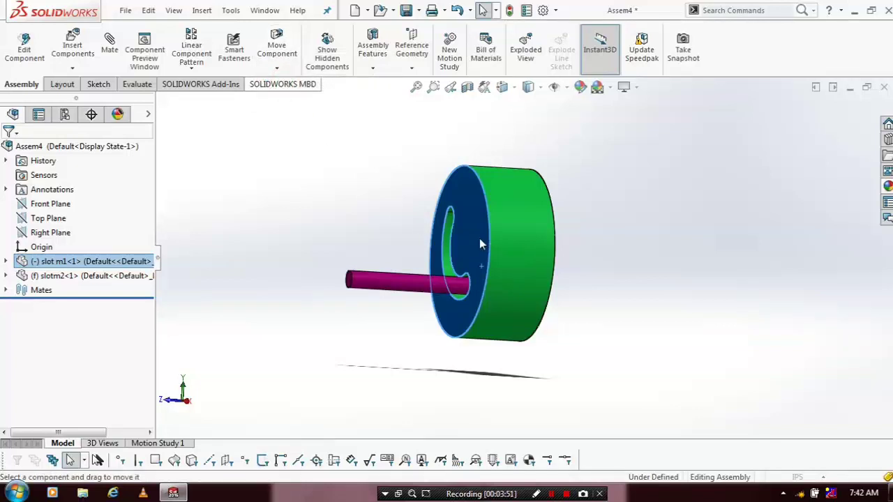